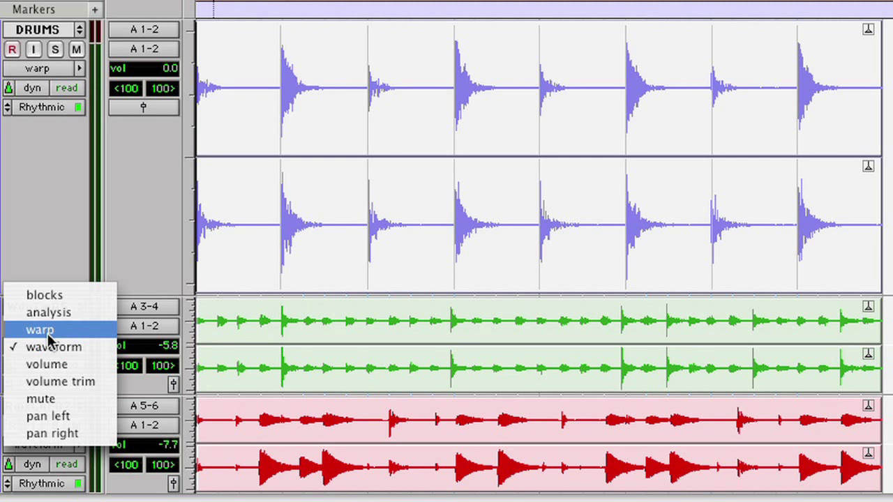
- Switch the DRUMS track to Warp view and drag one drum hit's warp marker earlier
left_click(35, 331)
left_click_drag(285, 264, 265, 265)
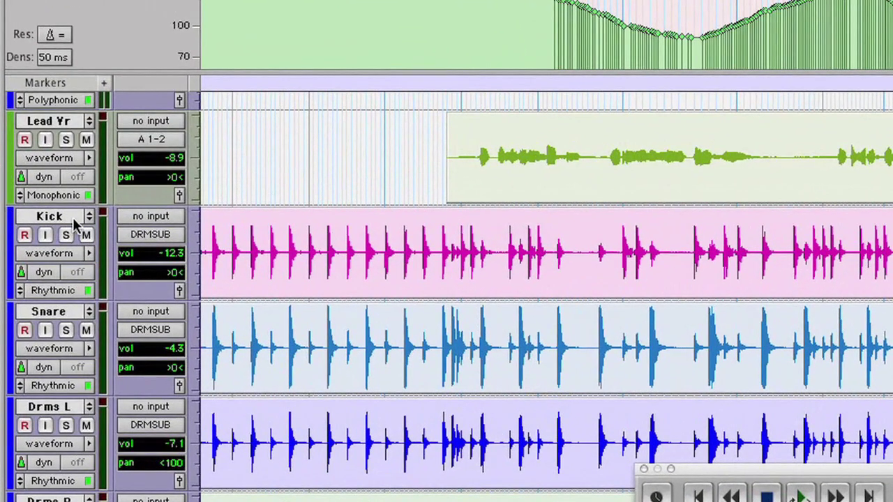
left_click(21, 195)
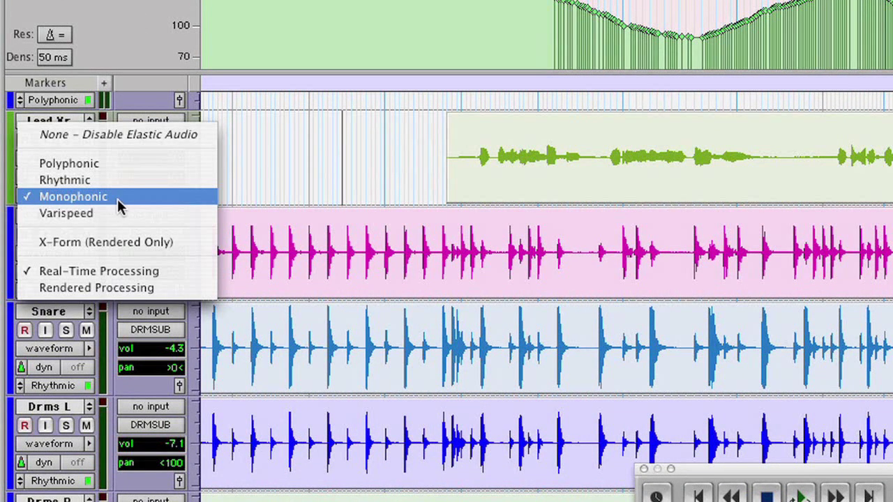
left_click(235, 205)
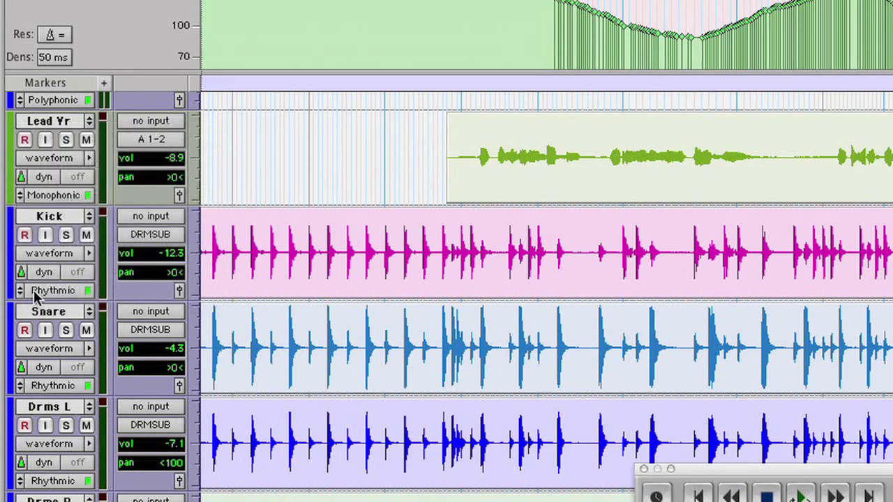
left_click(19, 291)
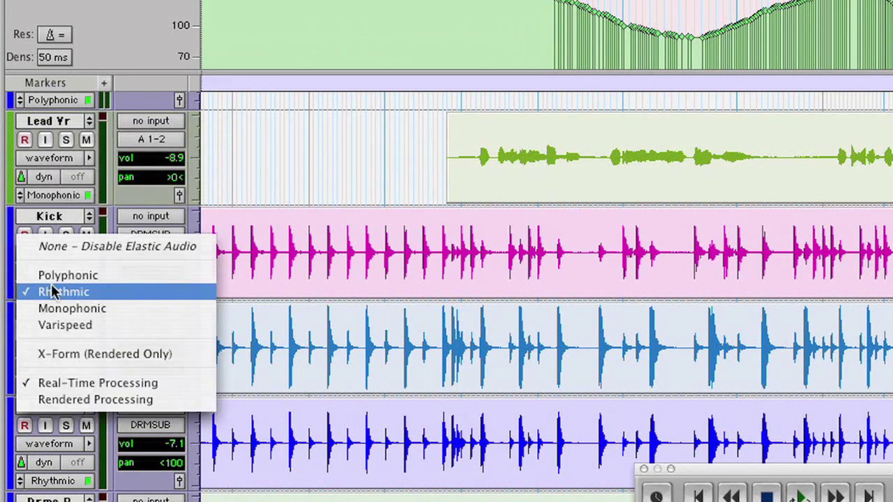
left_click(230, 301)
scroll(230, 302, "down", 10)
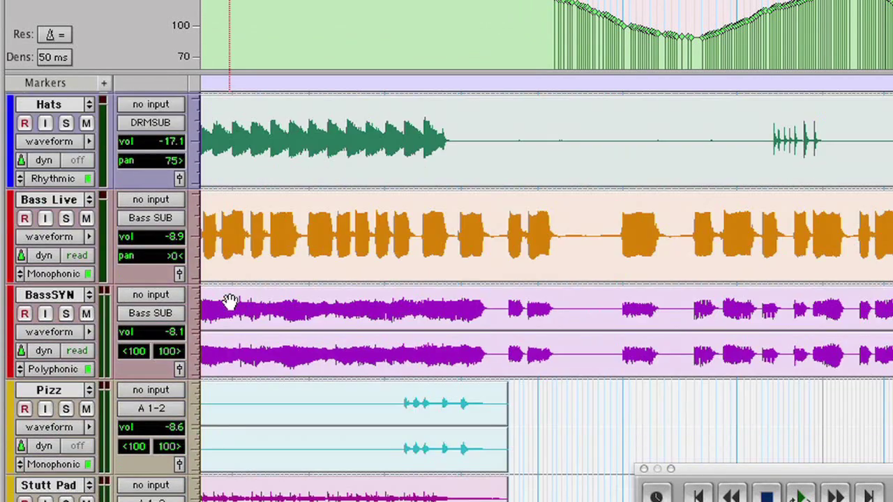
left_click(21, 369)
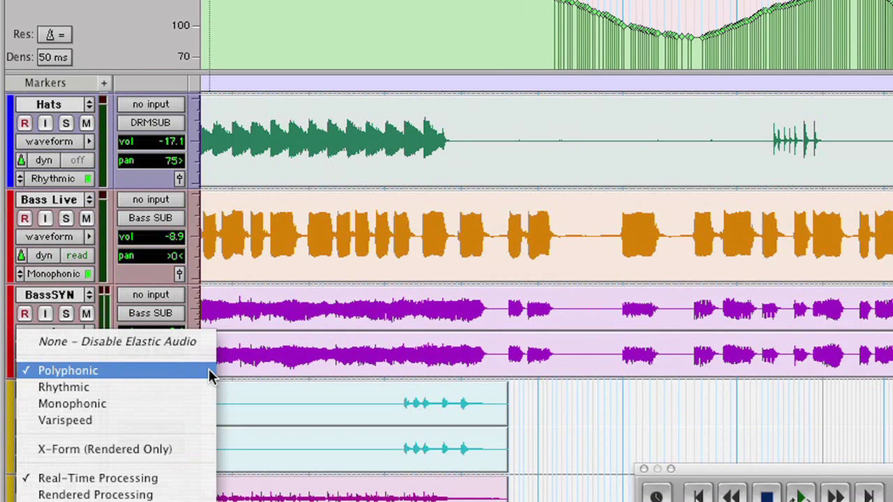
left_click(398, 336)
scroll(399, 342, "up", 10)
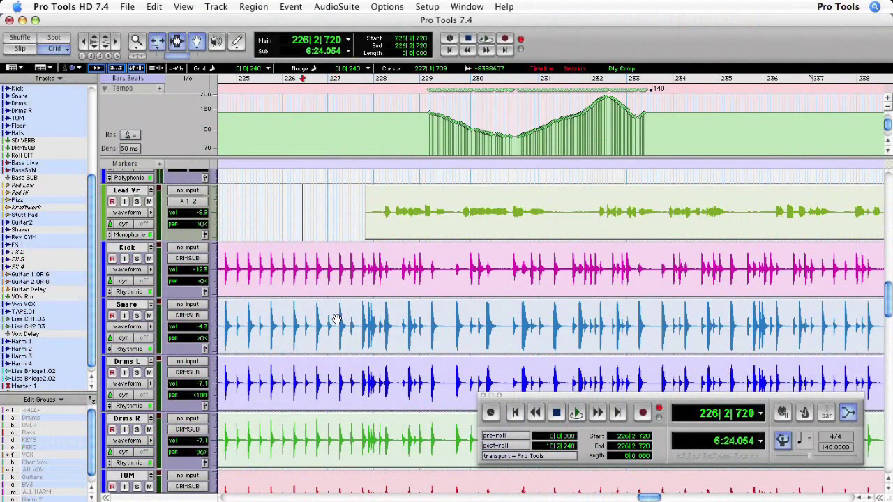
key("space")
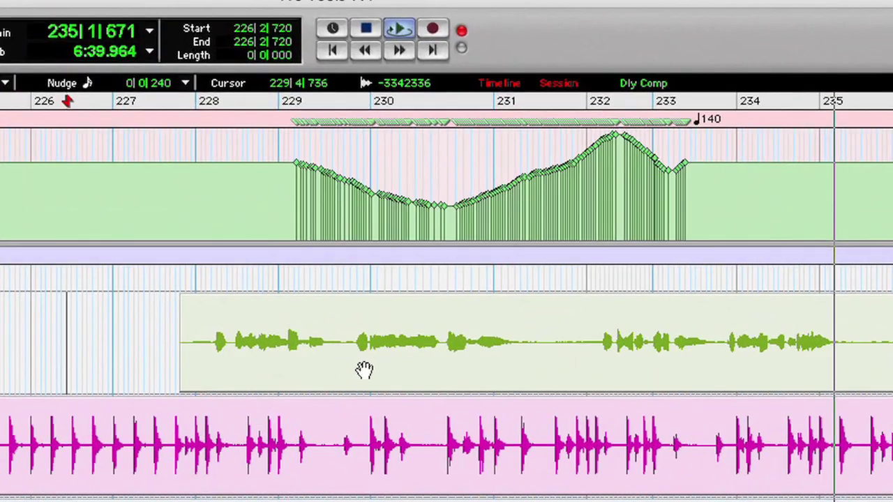
key("space")
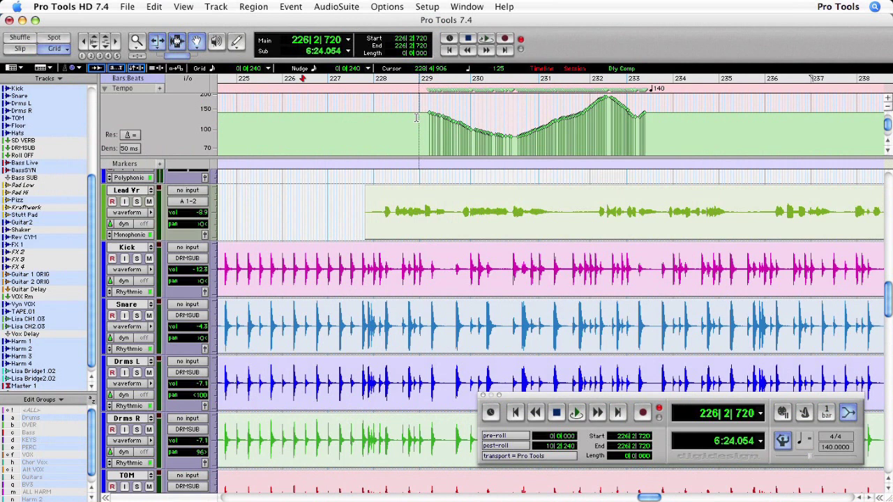
- Apply Varispeed Elastic Audio to the lead vocal, Kick, Snare and top tracks at once
left_click(110, 235)
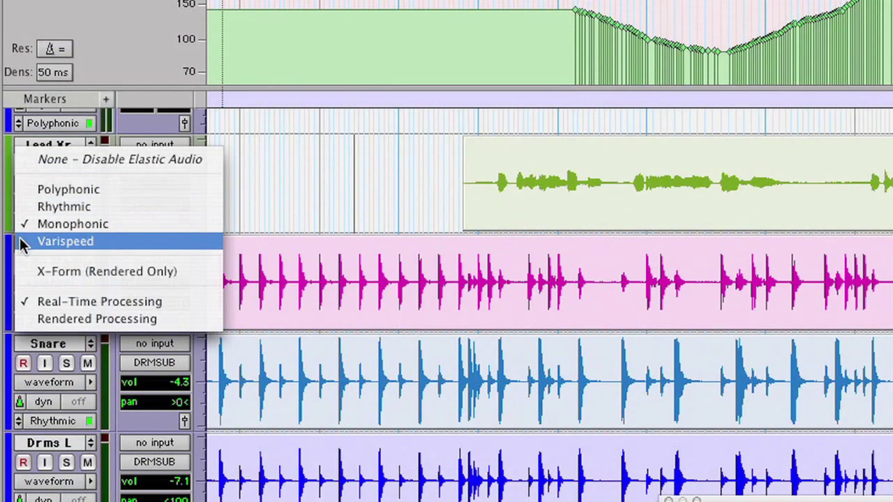
left_click(23, 244, "alt")
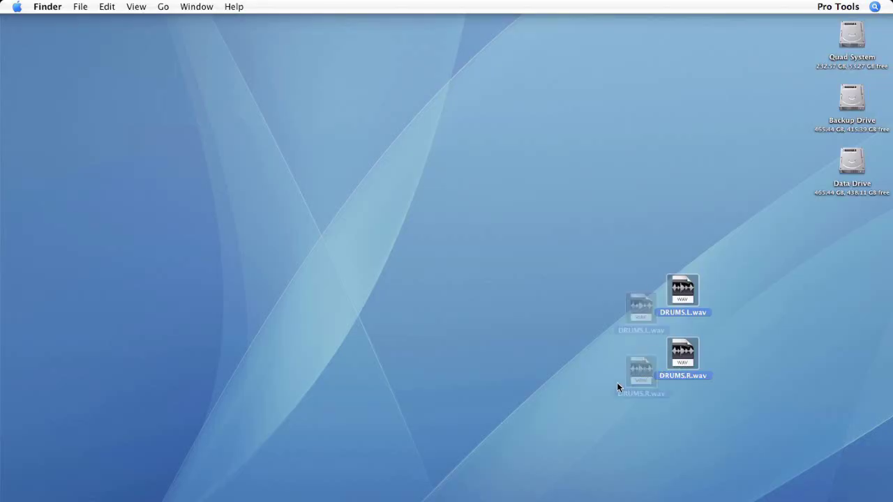
- Import DRUMS.L.wav and DRUMS.R.wav into Pro Tools and make the DRUMS track taller
left_click_drag(617, 382, 36, 229)
key("super+Tab")
left_click_drag(199, 174, 201, 291)
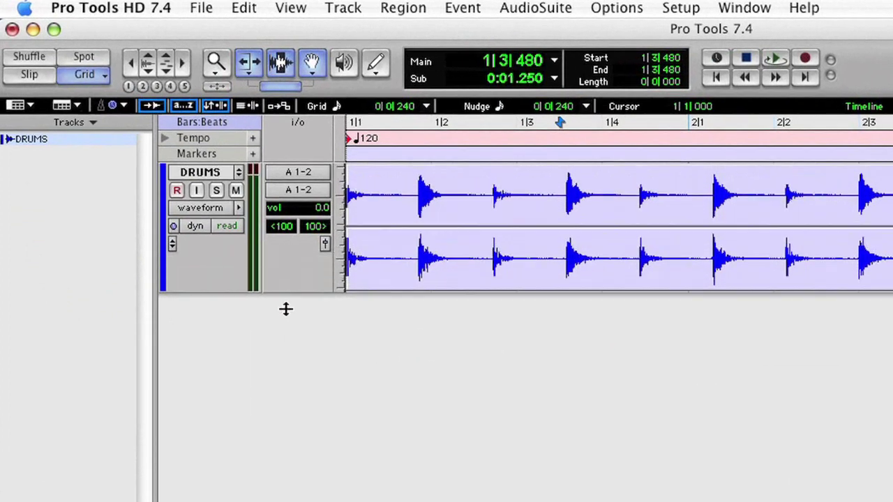
- Set the DRUMS track to Rhythmic Elastic Audio and show its transient analysis view
left_click(178, 246)
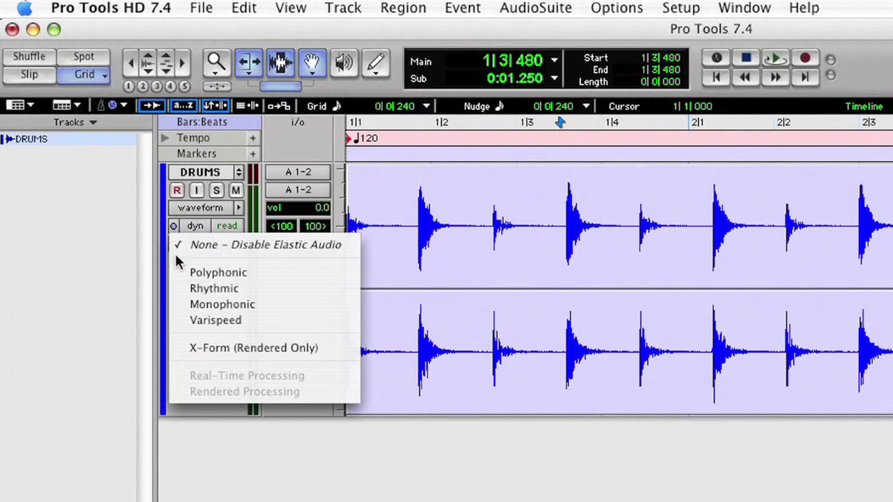
left_click(176, 288)
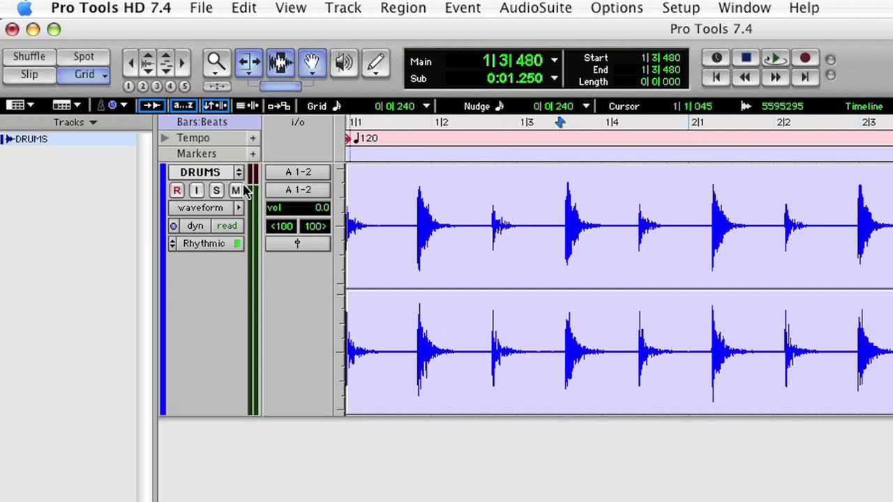
left_click(209, 208)
left_click(216, 179)
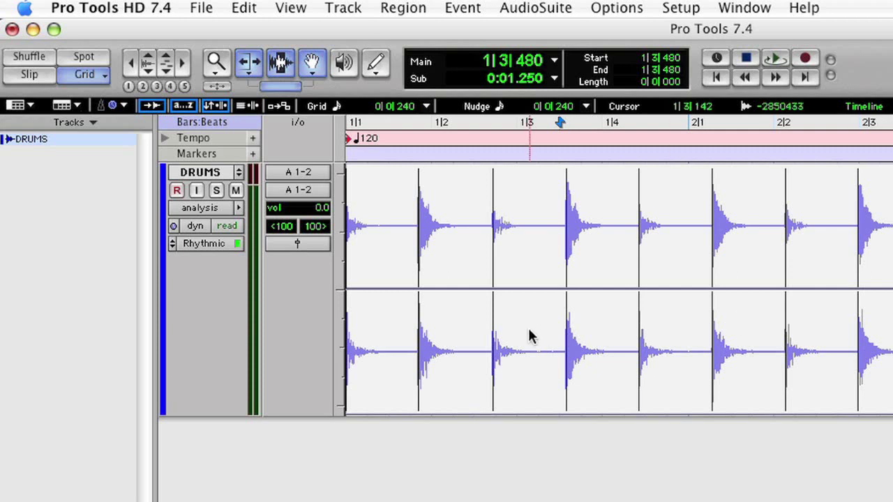
- Play the drums from the session start, then return to position 1|3|480
key("Return")
key("space")
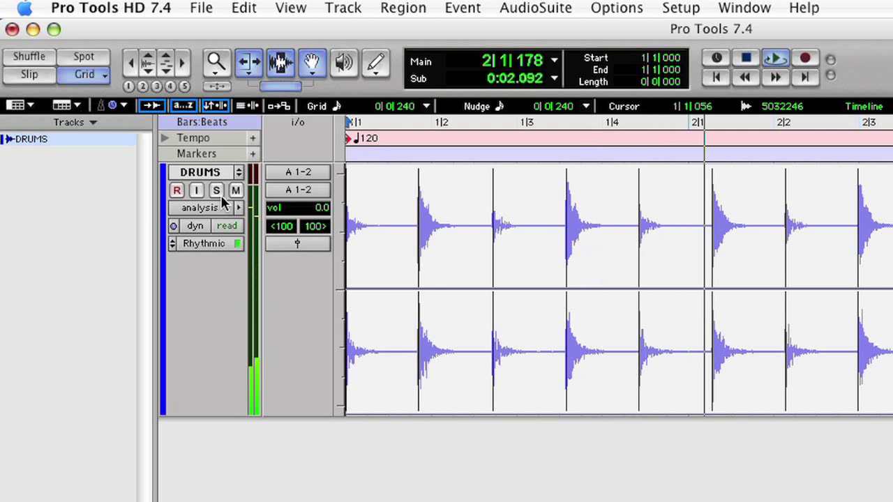
key("space")
key("super+alt+z")
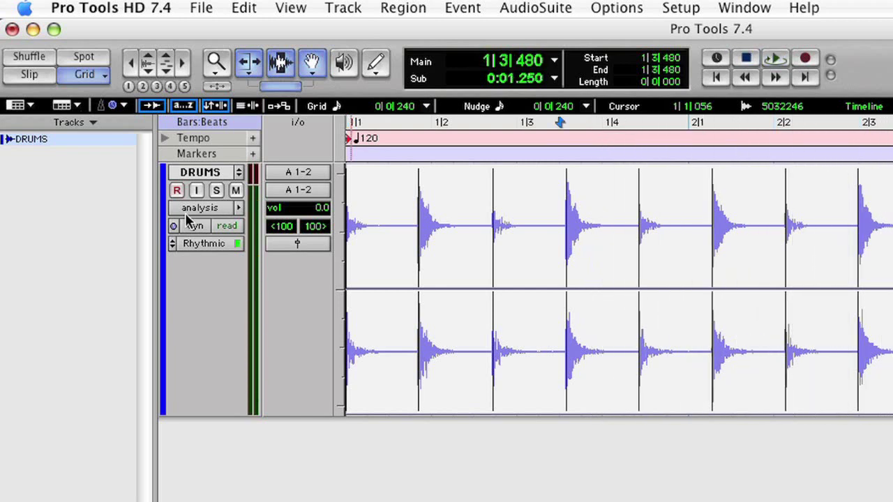
- Change the track's timebase and replace the tempo map with a manual tempo of 40 BPM
left_click(175, 228)
left_click(178, 248)
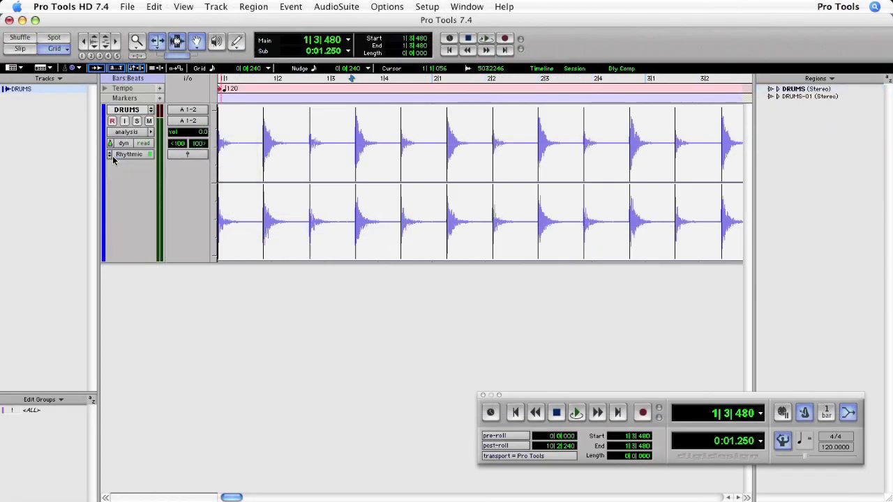
left_click(784, 441)
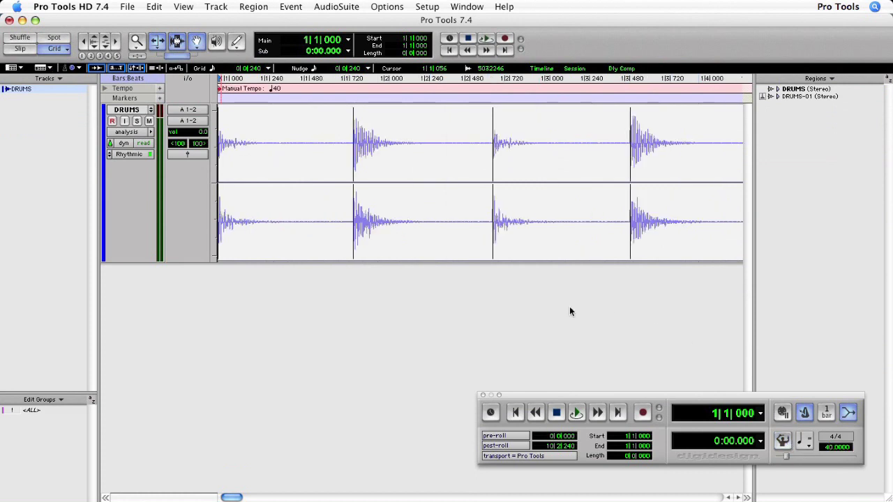
- Play the drums twice at 40 BPM to hear the slowed groove
key("space")
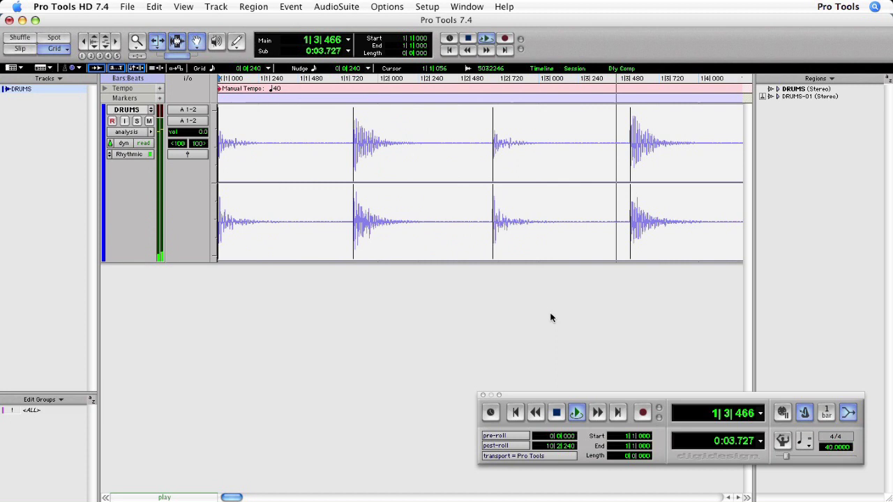
key("space")
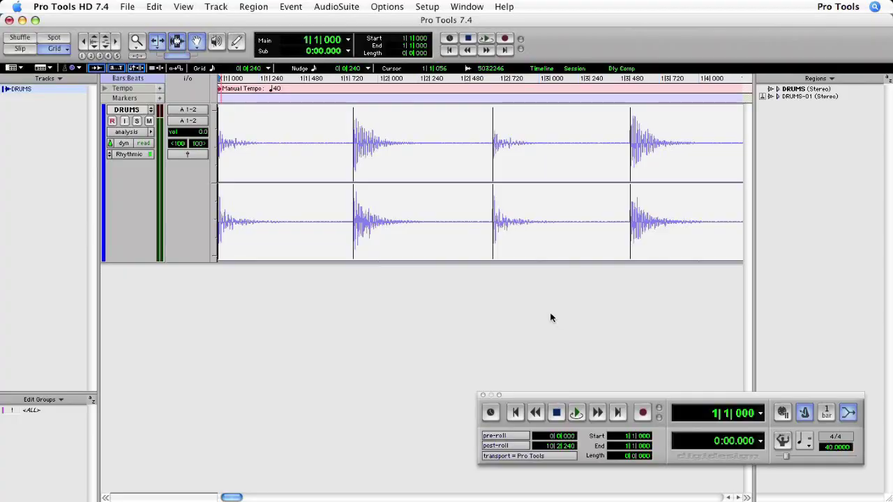
key("space")
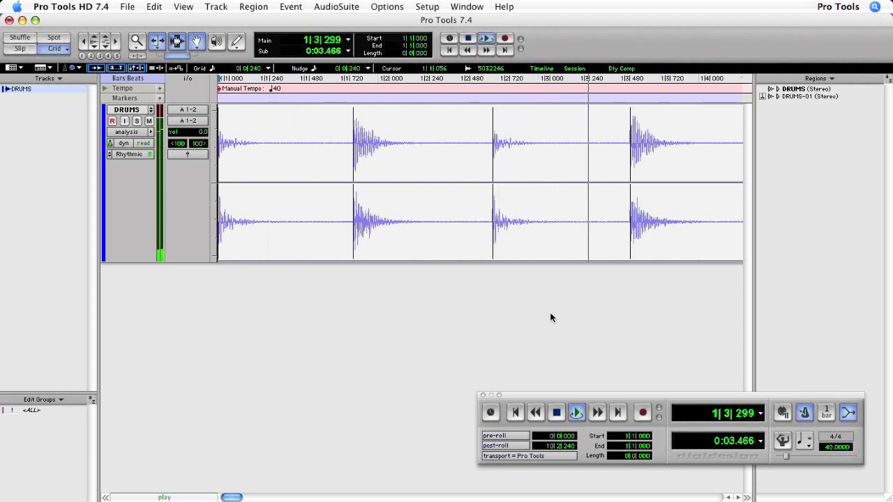
key("space")
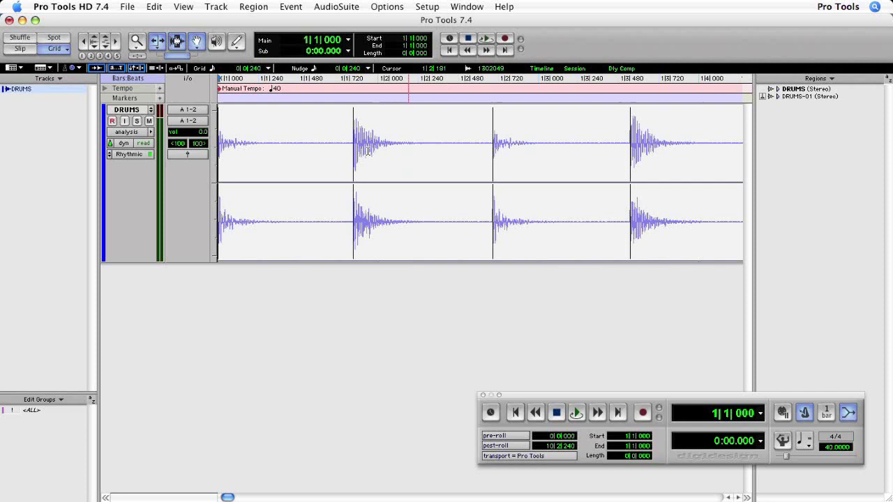
- Lower the DRUMS Rhythmic plug-in's Decay Rate from 50% to about 13%
left_click(129, 153)
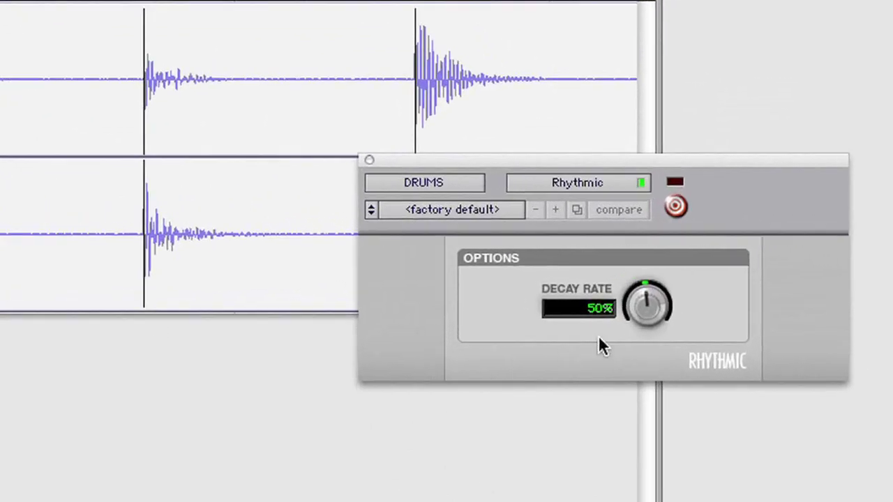
left_click_drag(629, 309, 626, 364)
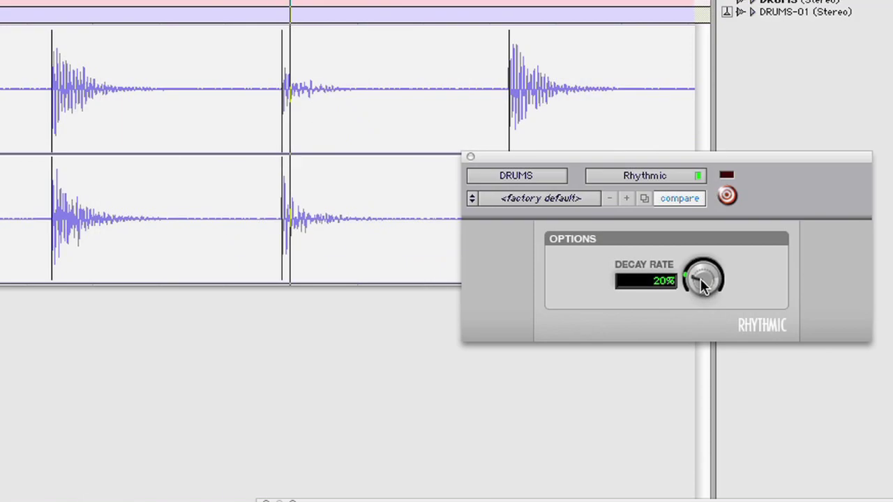
left_click_drag(746, 259, 746, 268)
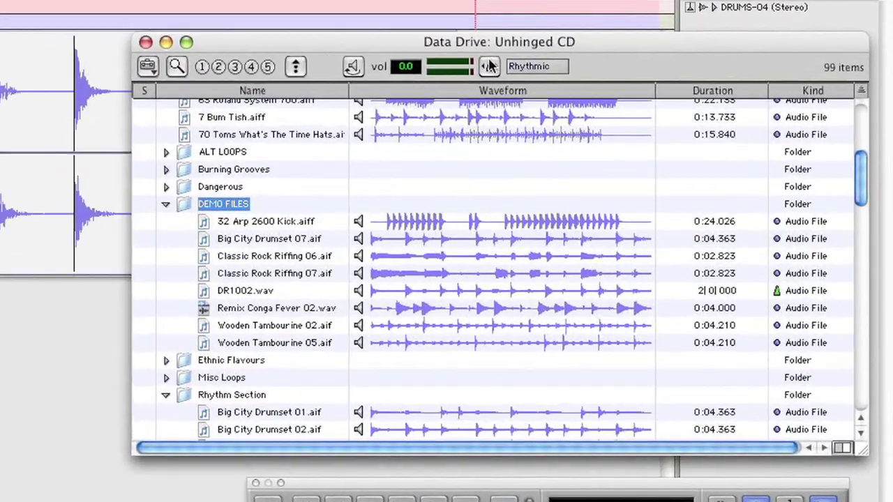
- Enable tempo-following Elastic preview in the browser with the Rhythmic algorithm
left_click(634, 126)
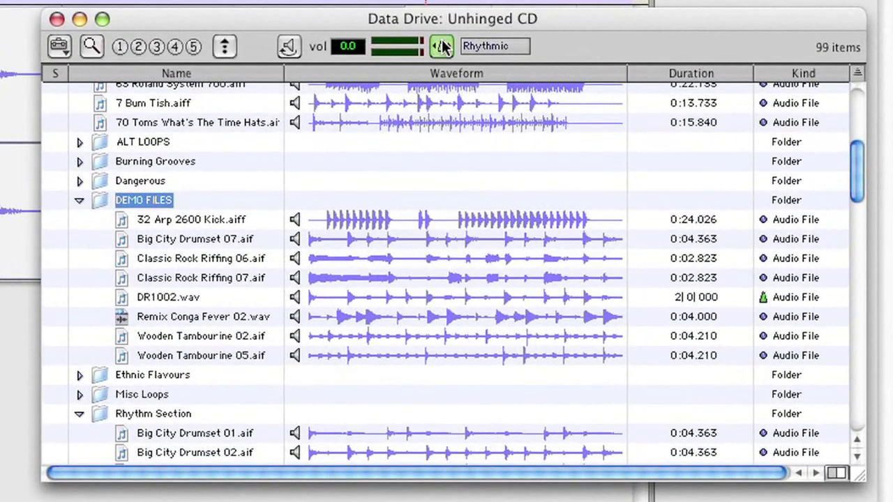
left_click(477, 45)
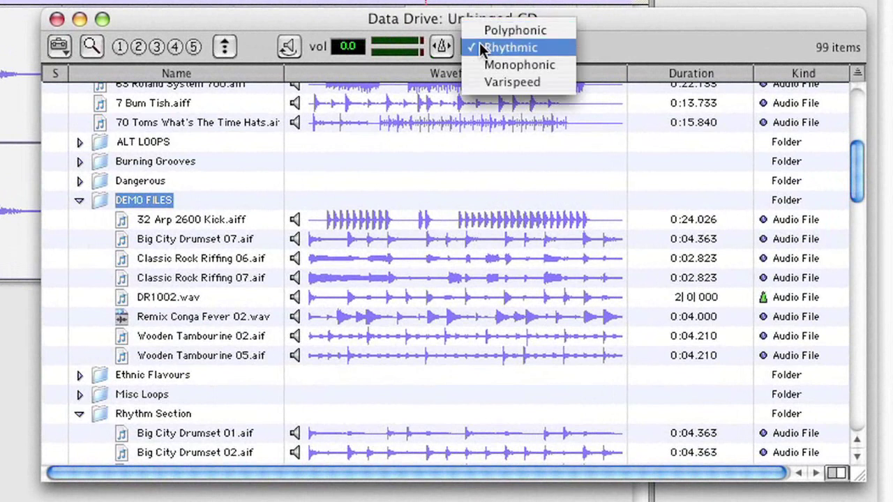
left_click(482, 98)
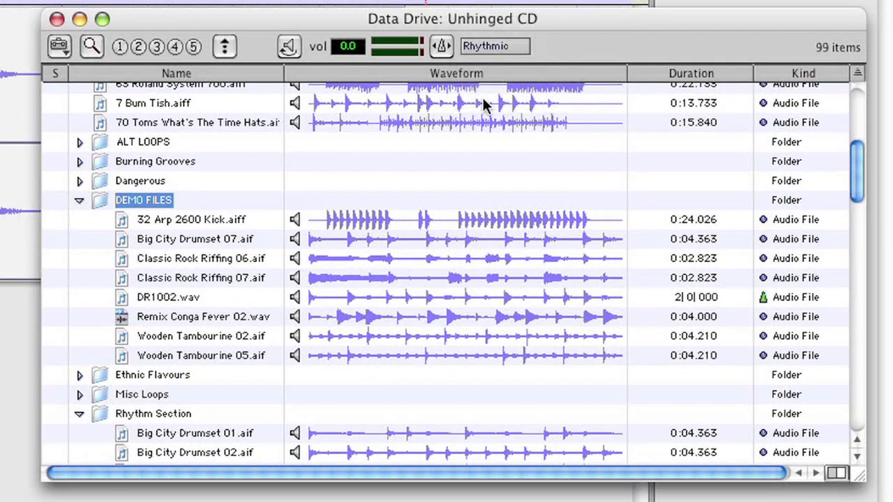
- Preview DR1002.wav, Remix Conga Fever 02.wav, and Wooden Tambourine 02 and 05 at session tempo
left_click(170, 288)
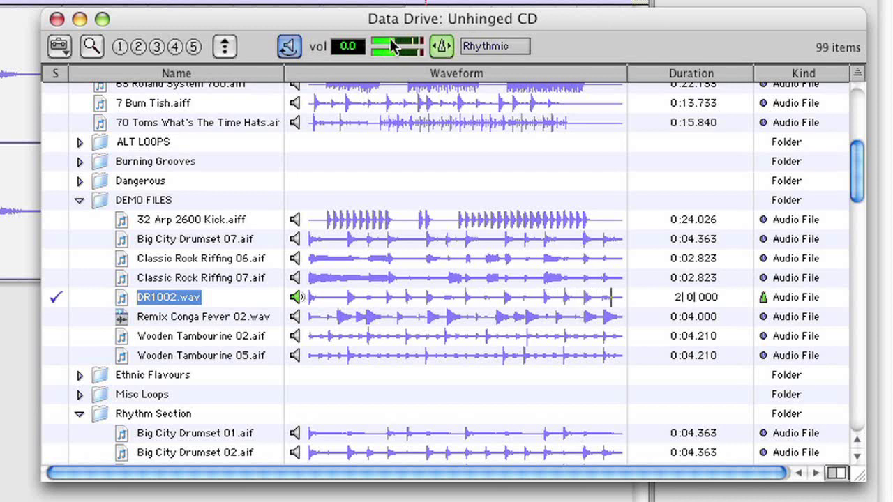
left_click(128, 312)
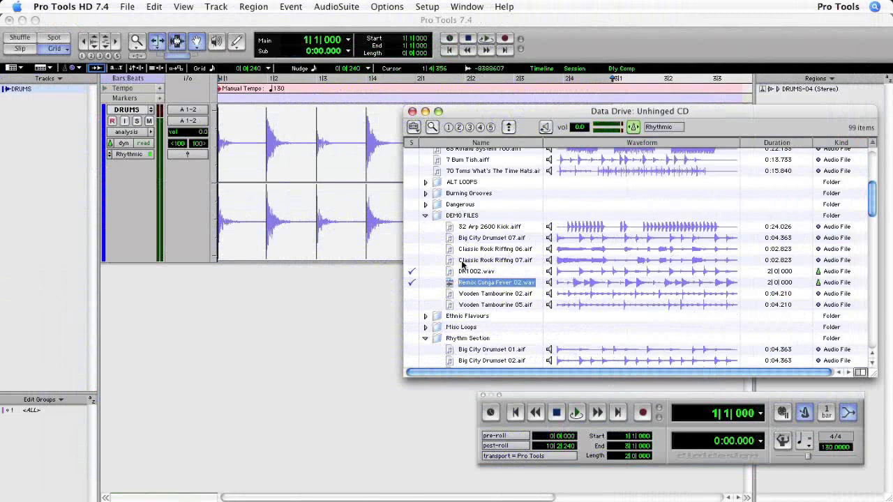
key("space")
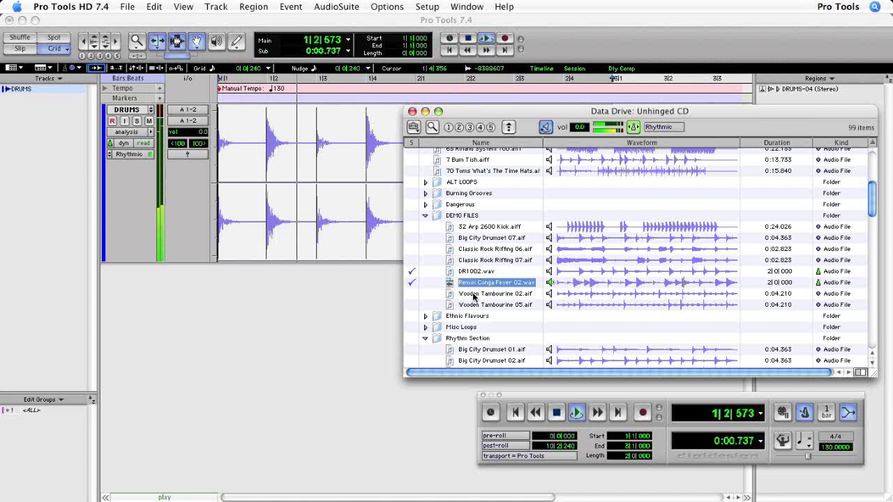
left_click(472, 294)
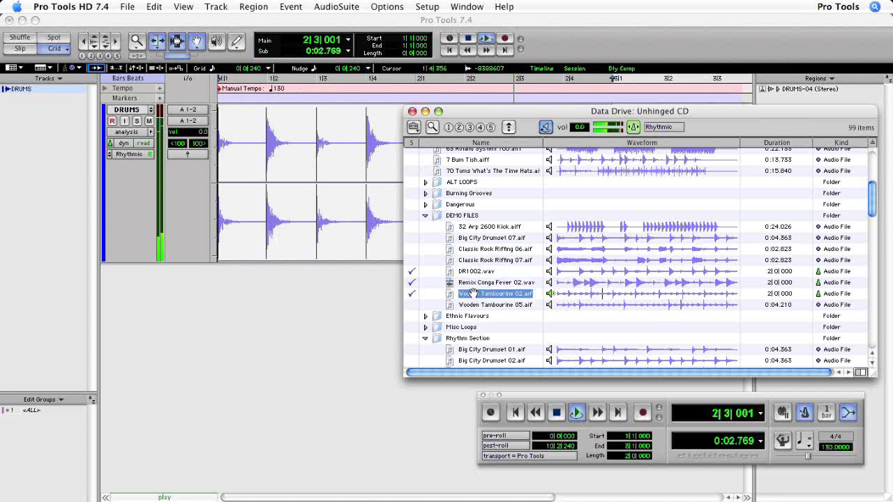
left_click(473, 304)
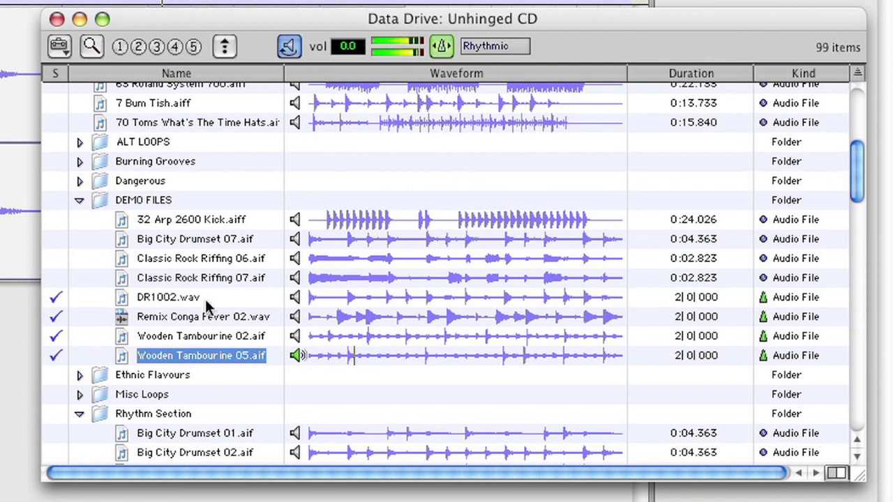
- Run Calculate Elastic Analysis on the folder's files from the browser's context menu
right_click(148, 201)
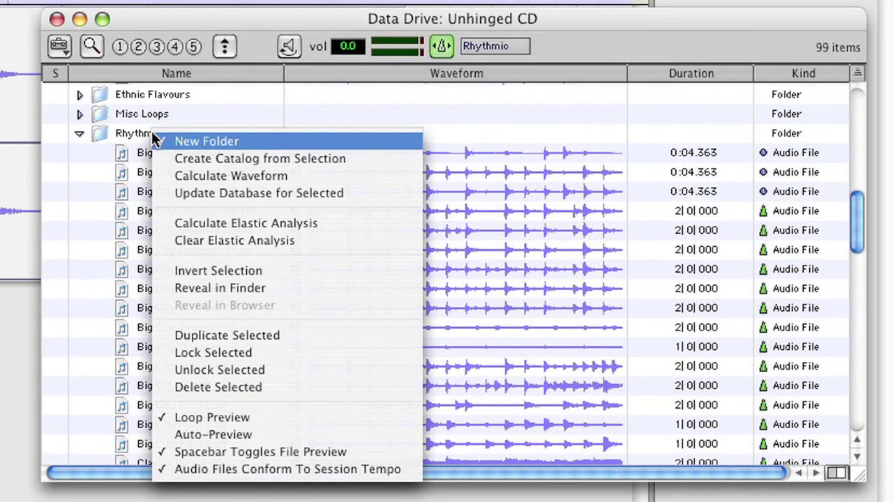
left_click(169, 223)
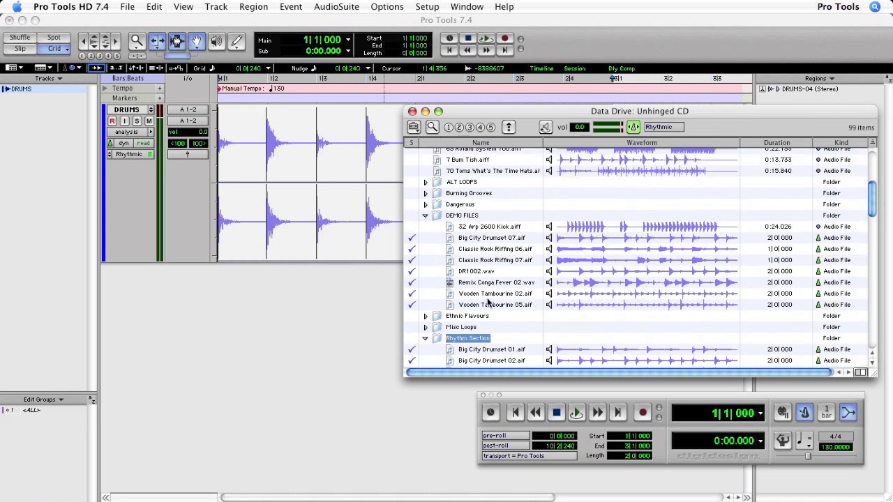
- Add Wooden Tambourine 05.aif and Remix Conga Fever 02.wav as new tracks, close the Workspace, and play
left_click_drag(488, 305, 55, 186)
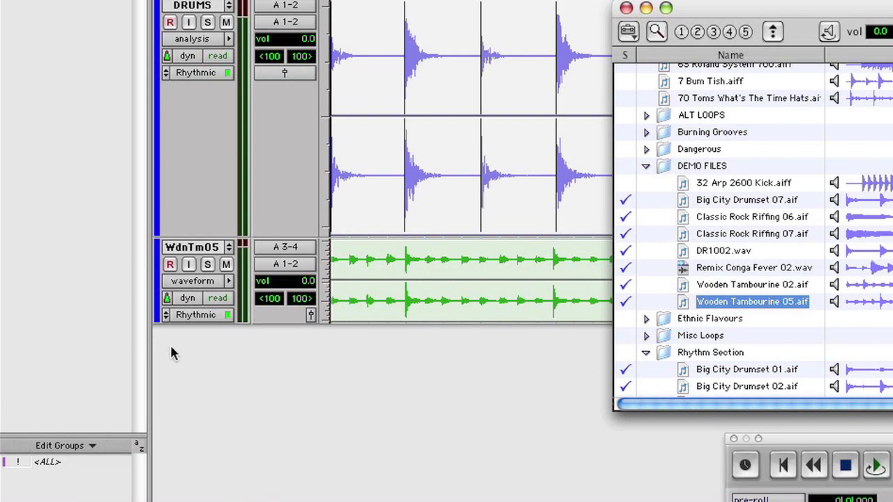
left_click_drag(724, 274, 53, 134)
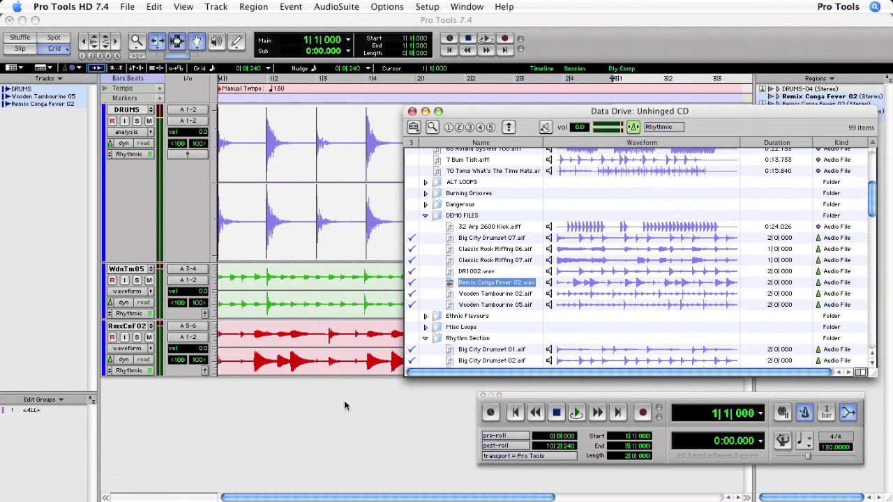
key("super+w")
key("space")
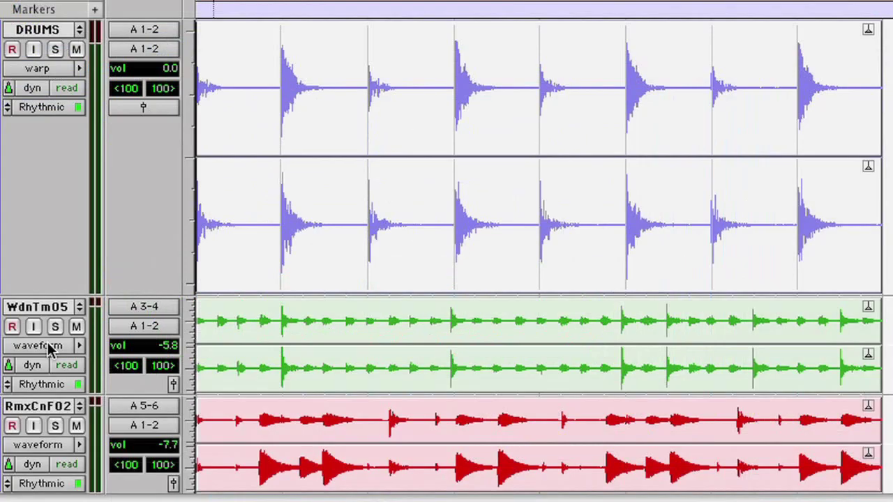
- Show warp markers on the tambourine and conga tracks and pull two DRUMS hits earlier
left_click(137, 290)
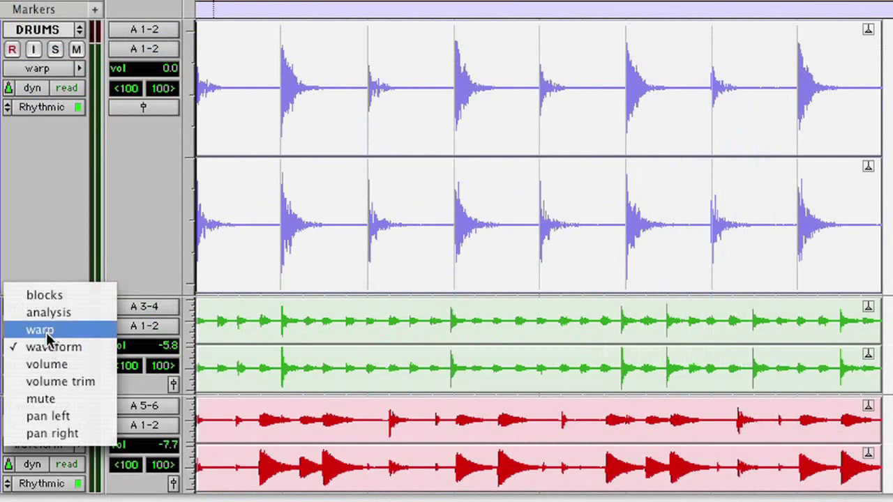
left_click(48, 331, "alt")
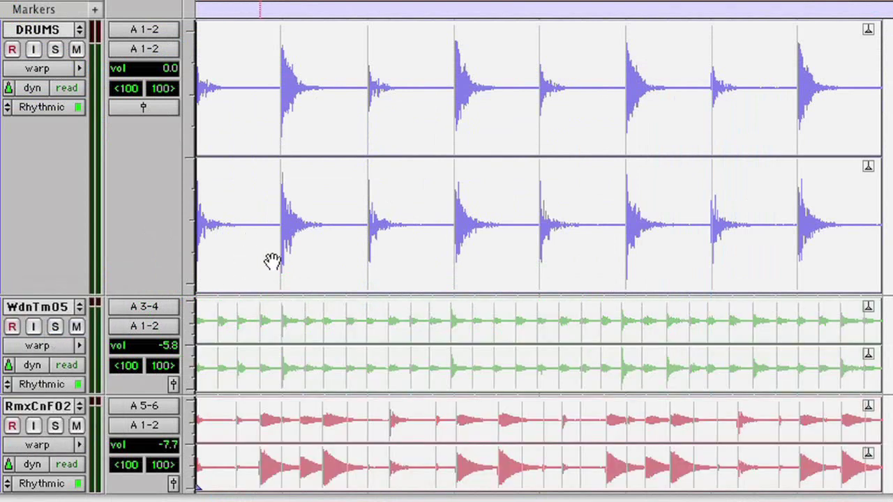
left_click_drag(283, 264, 262, 269)
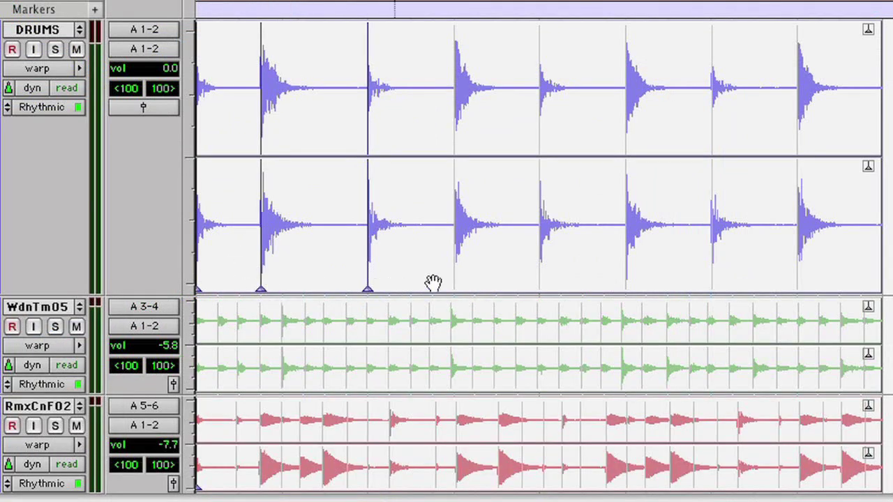
left_click_drag(626, 249, 611, 254)
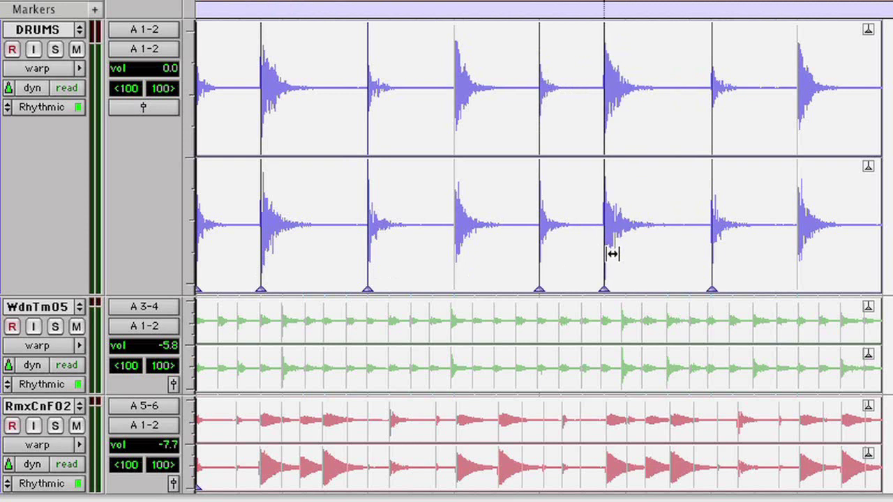
- Quantize the tambourine and conga regions' Elastic Audio events to 1/16 notes and play them back
left_click(594, 387)
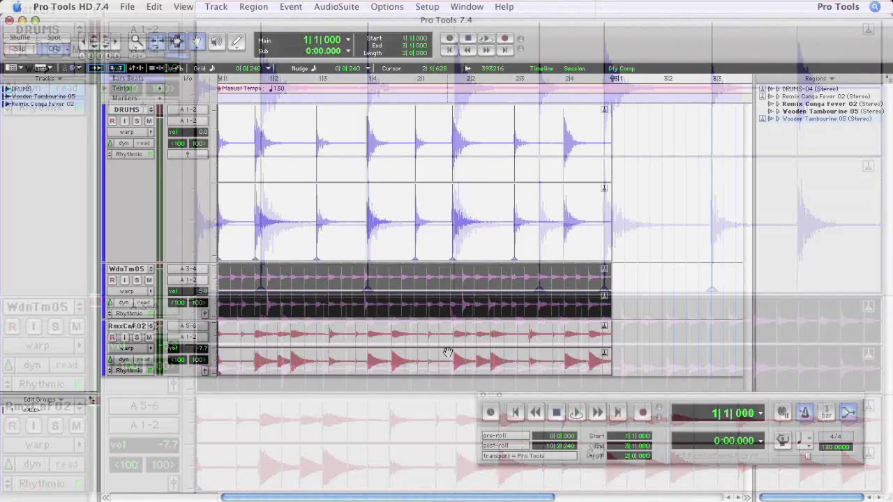
left_click(595, 460, "shift")
key("alt+0")
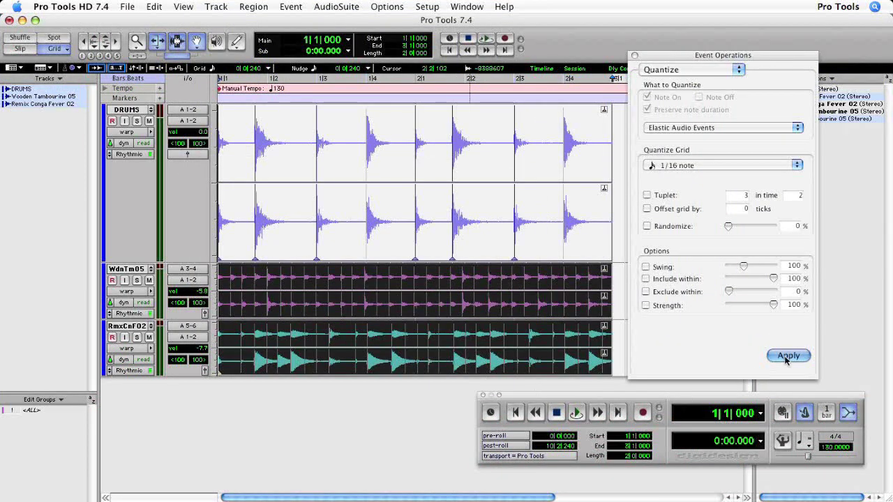
left_click(787, 356)
key("alt+0")
key("space")
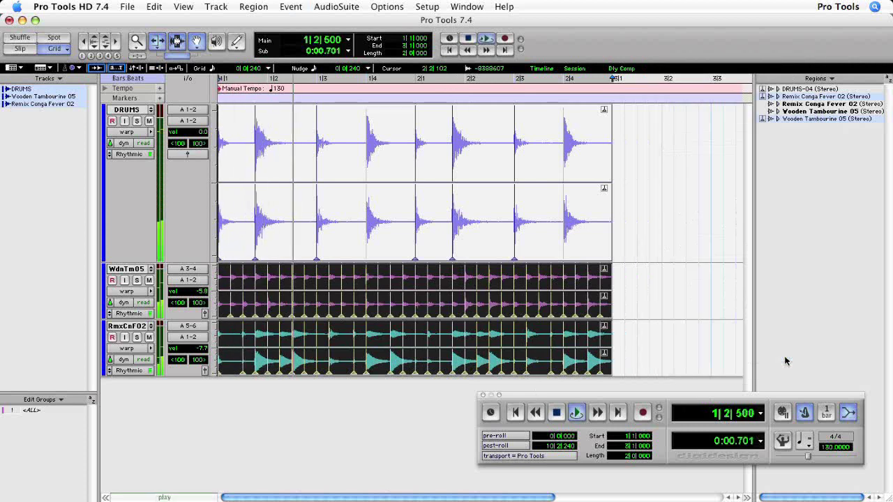